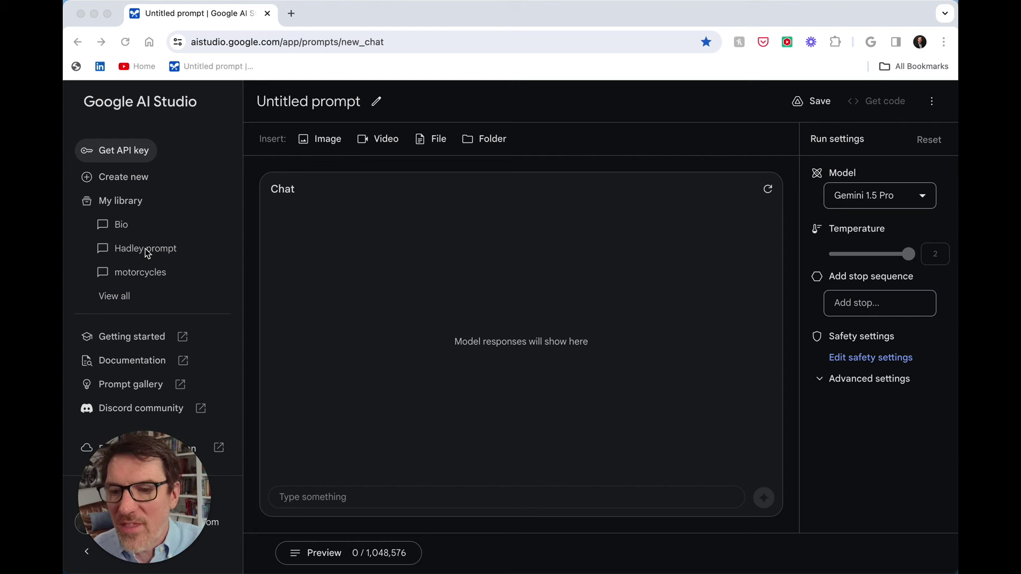
Step: Open the saved Hadley prompt and highlight part of Gemini's description of the book
left_click(147, 253)
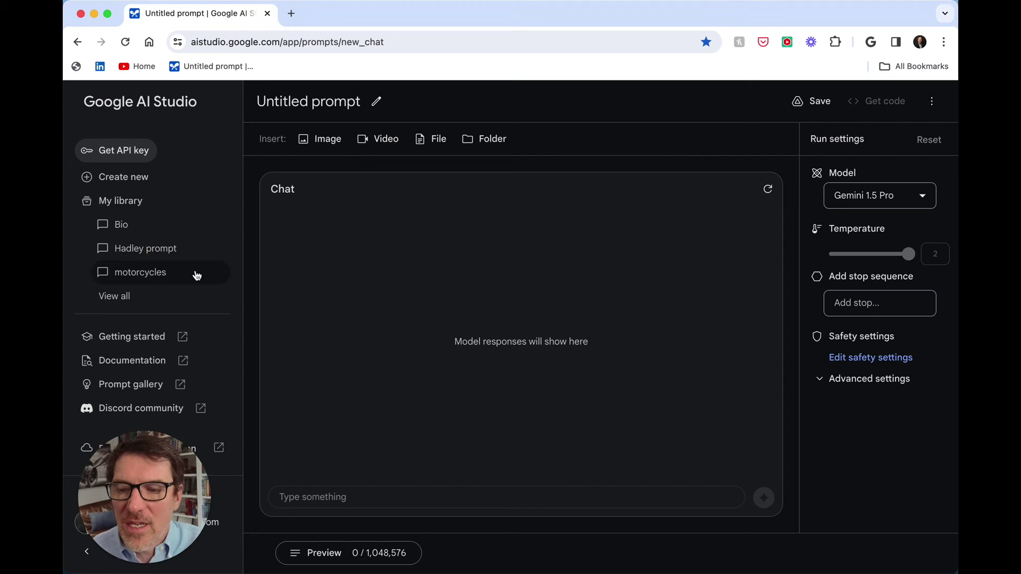
scroll(462, 307, "up", 15)
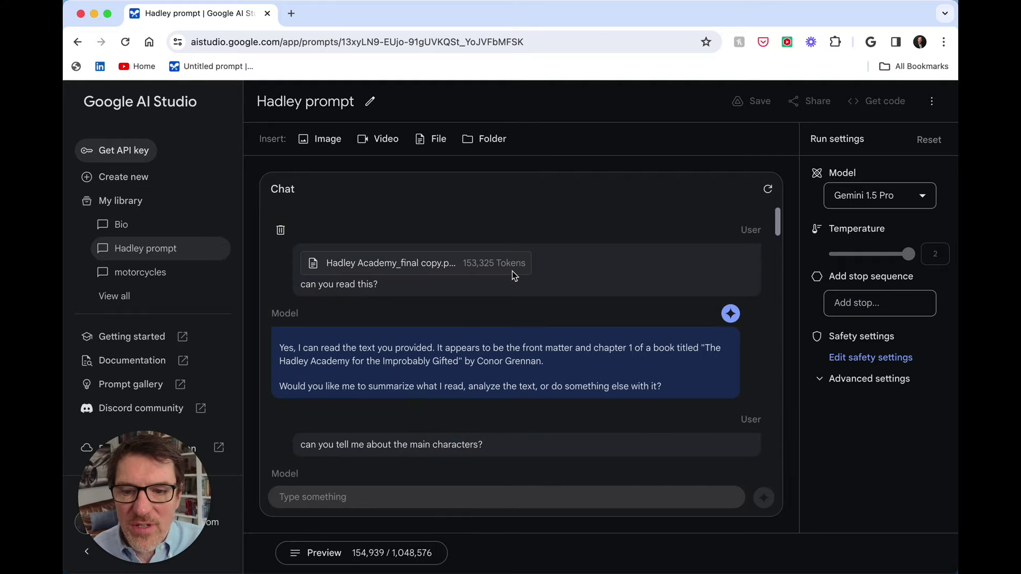
scroll(426, 297, "down", 2)
scroll(426, 297, "down", 4)
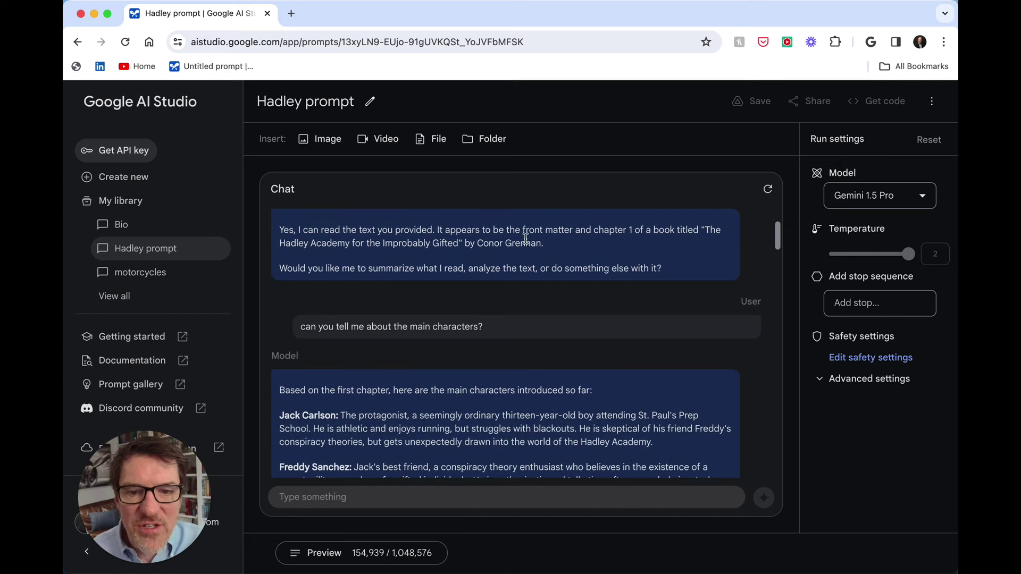
left_click_drag(534, 230, 702, 228)
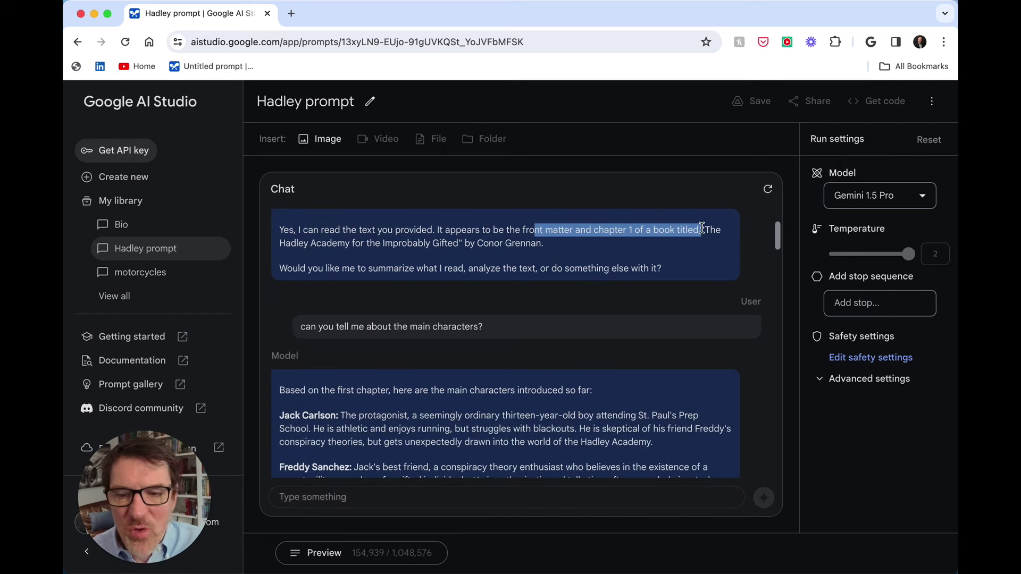
left_click(570, 304)
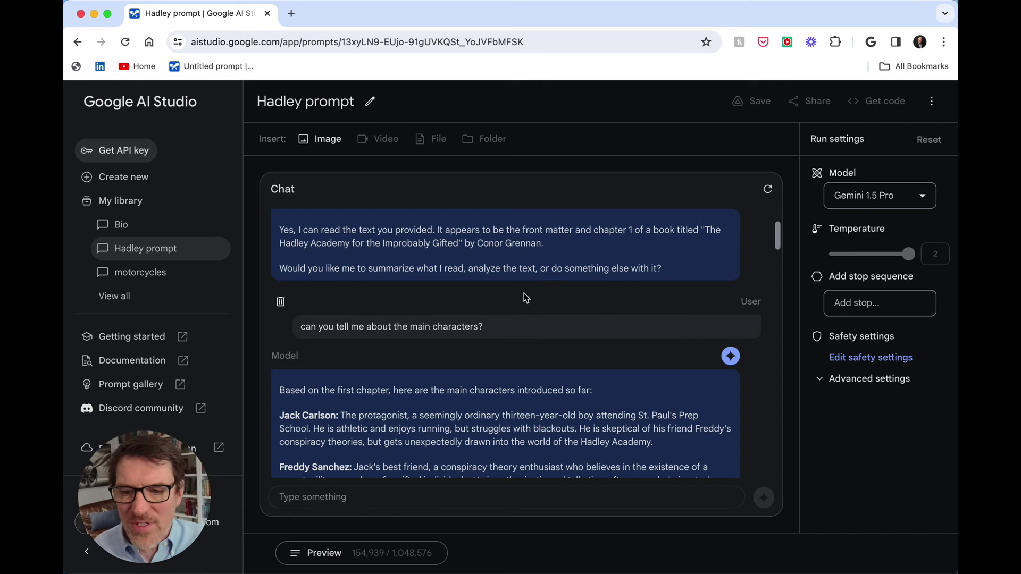
Step: Scroll down through the rest of Gemini's replies about the novel
scroll(524, 294, "down", 4)
scroll(526, 297, "down", 4)
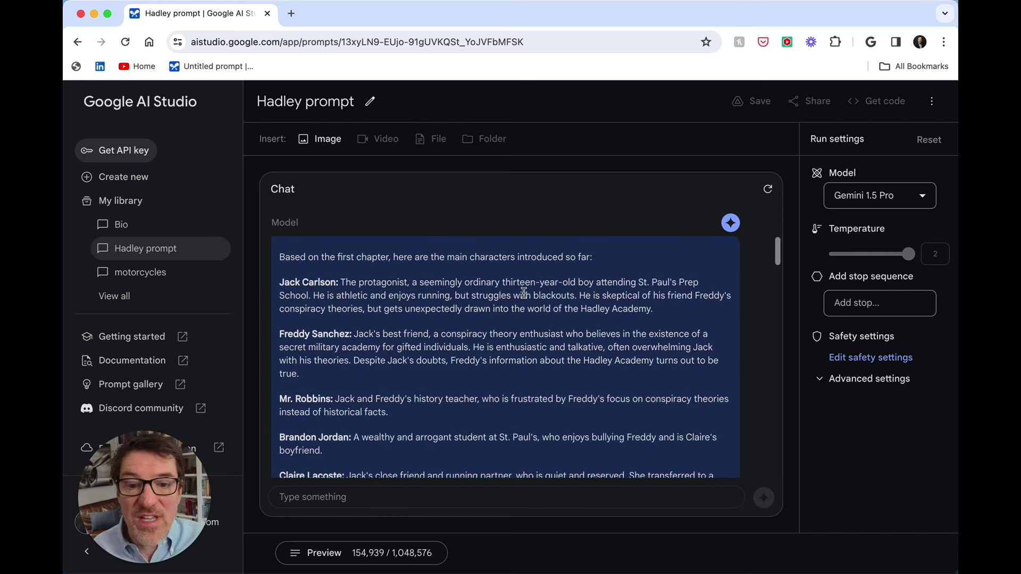
scroll(525, 297, "down", 2)
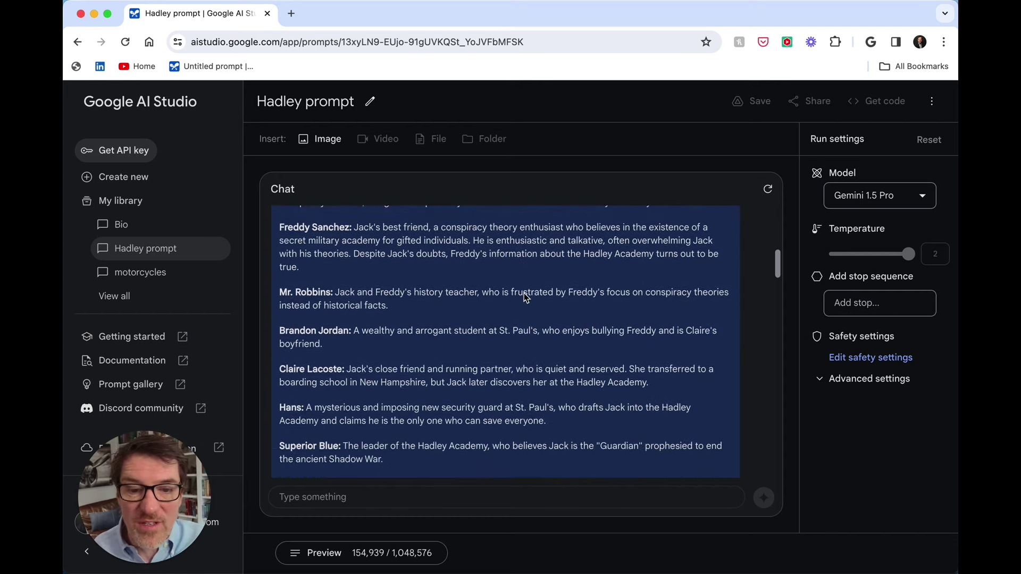
scroll(524, 296, "down", 8)
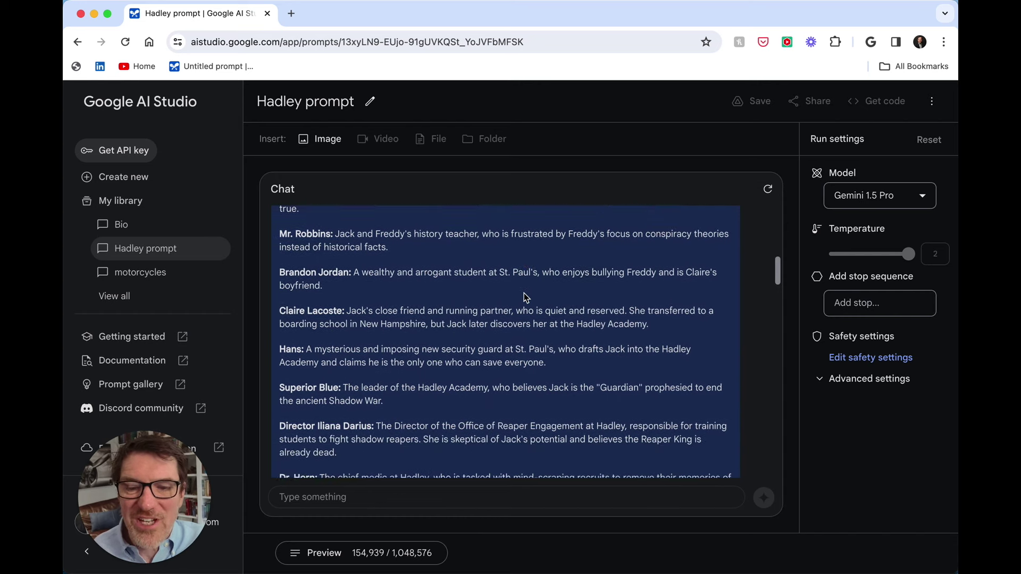
scroll(523, 293, "down", 4)
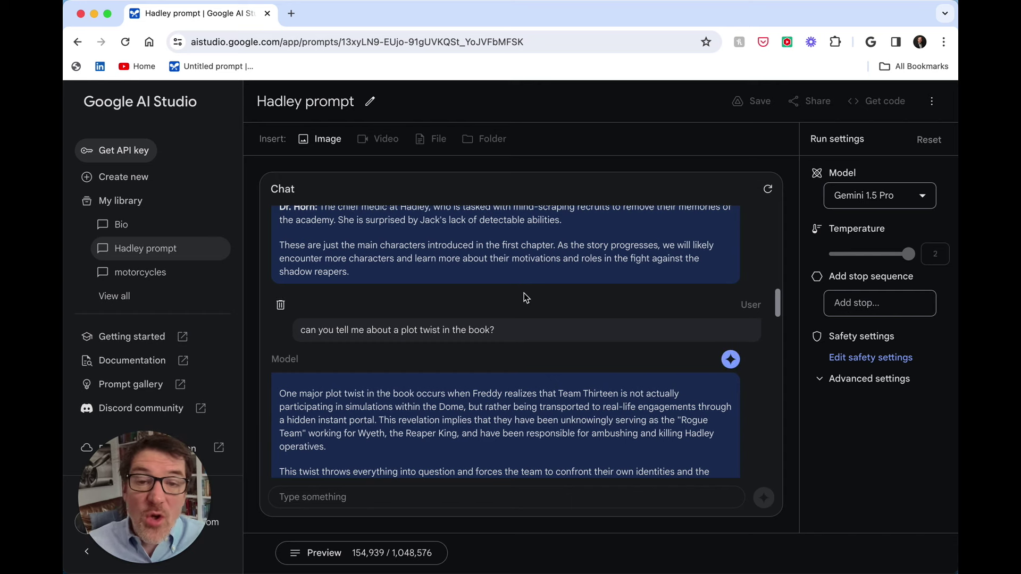
scroll(524, 293, "down", 5)
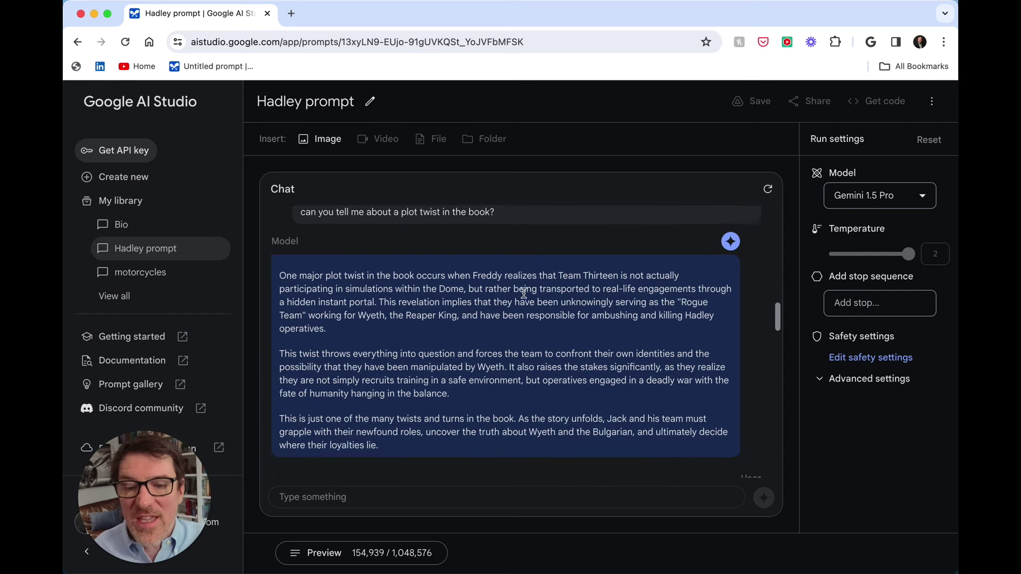
scroll(524, 292, "down", 3)
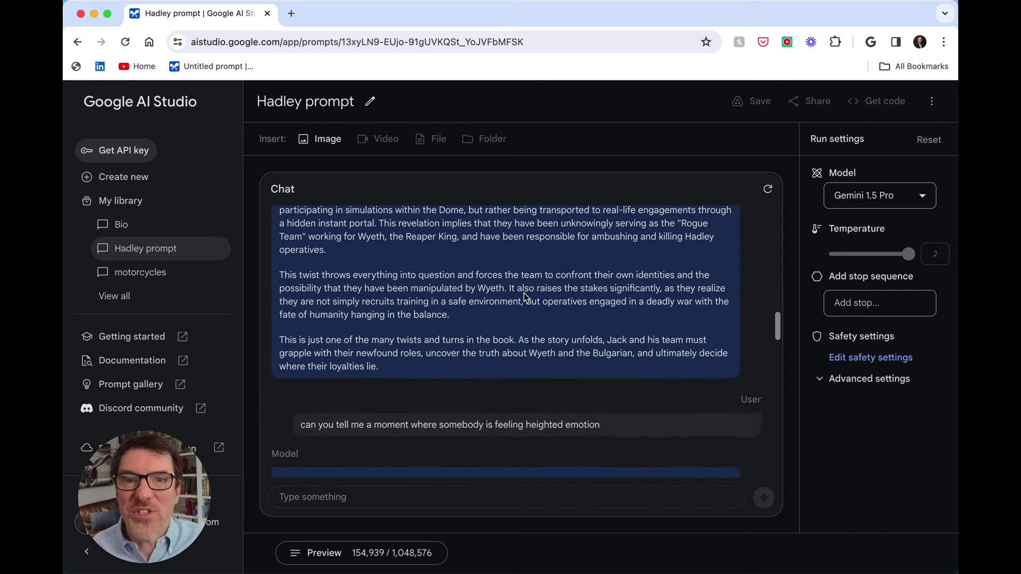
scroll(524, 296, "down", 2)
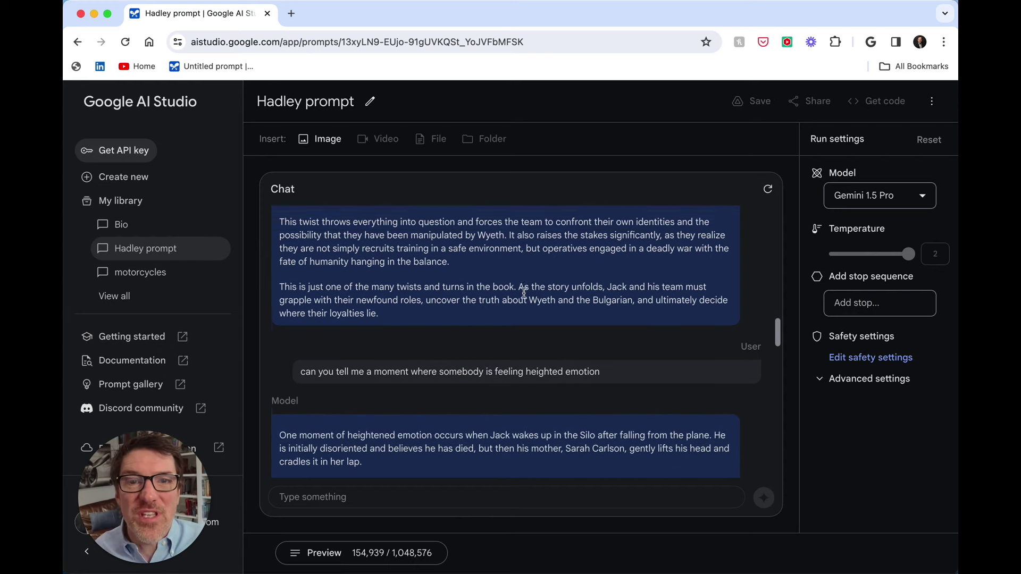
scroll(524, 292, "down", 1)
scroll(524, 292, "down", 1)
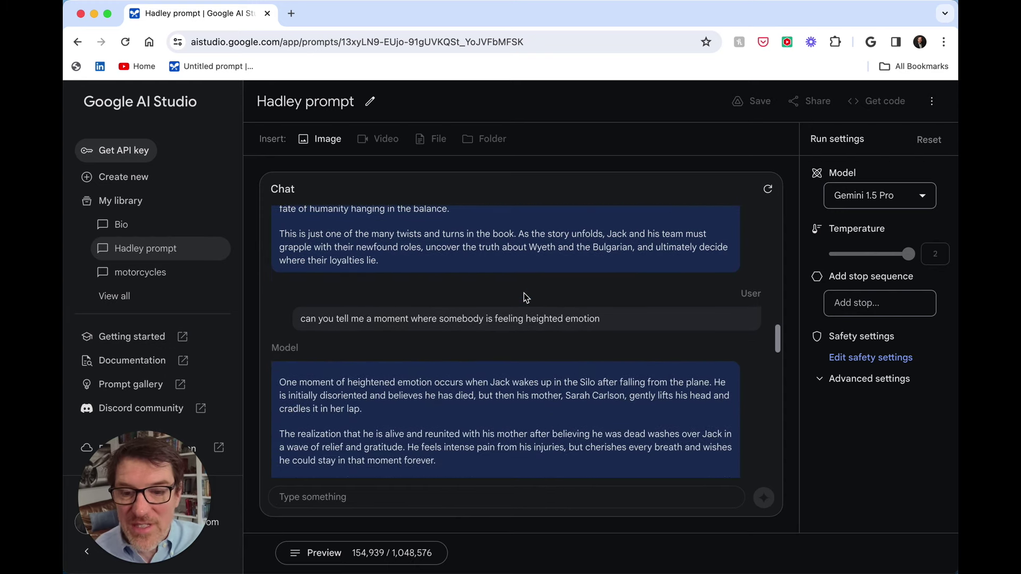
scroll(523, 292, "down", 1)
scroll(458, 300, "down", 2)
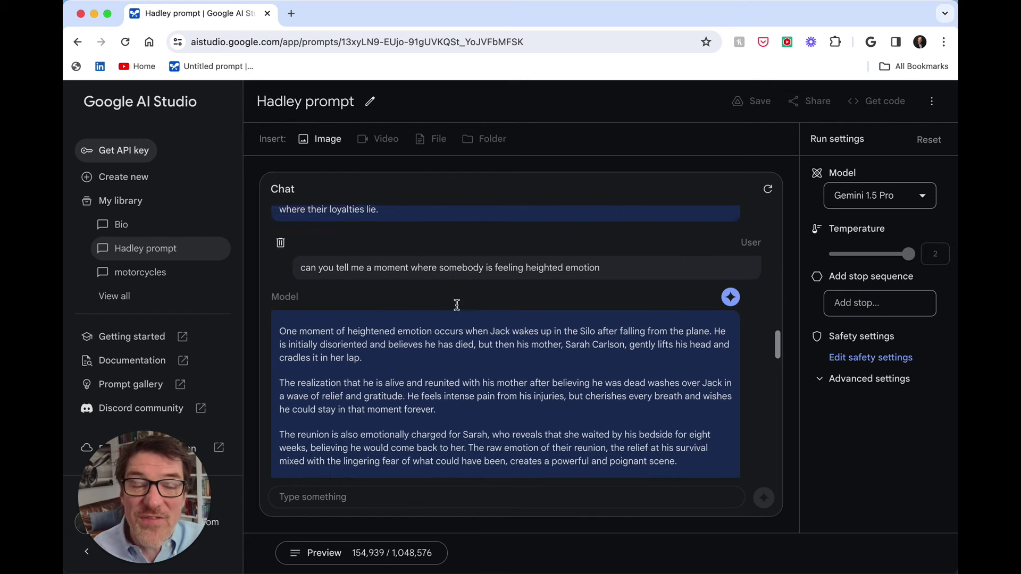
scroll(457, 305, "down", 4)
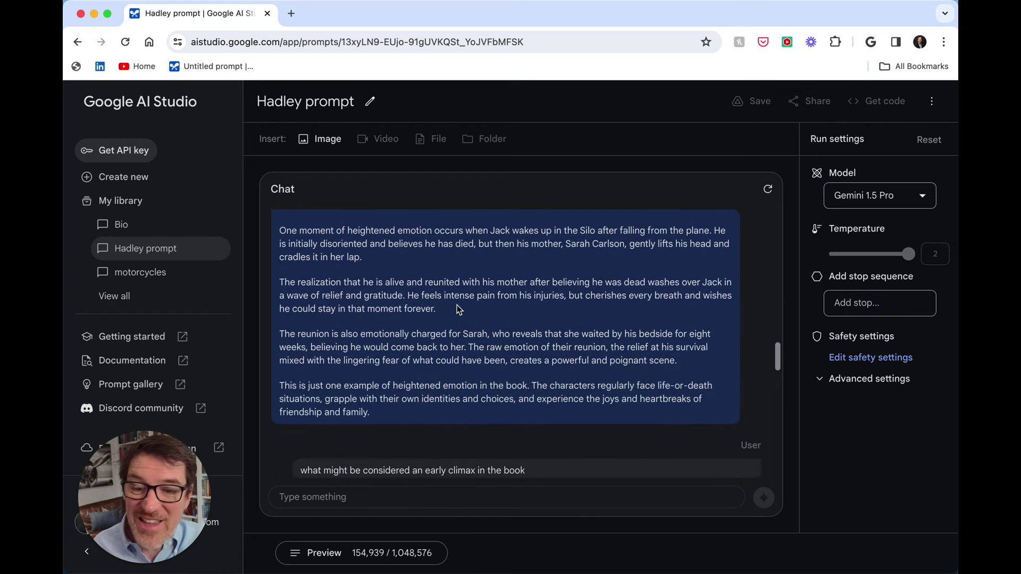
scroll(457, 305, "down", 4)
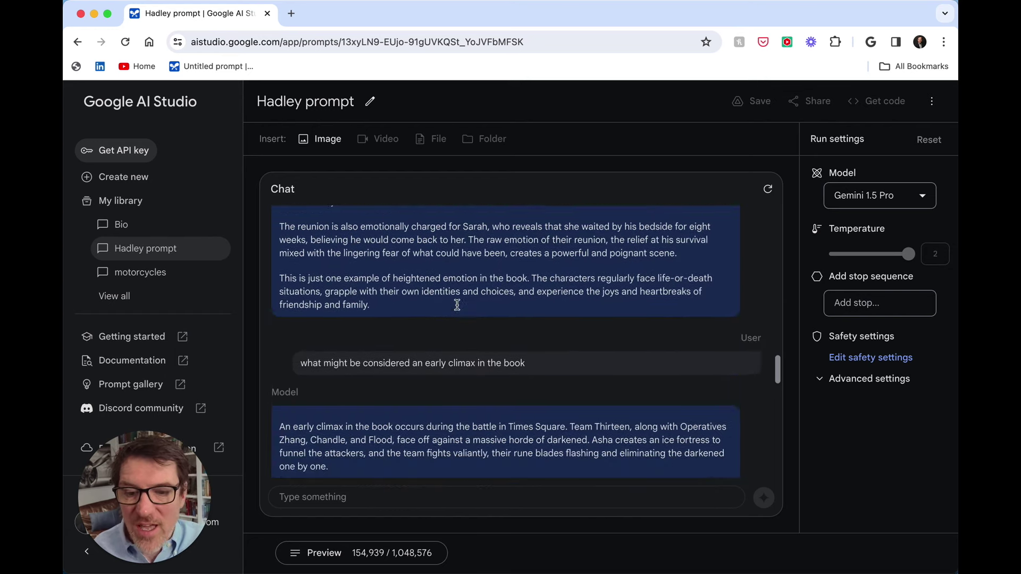
scroll(458, 305, "down", 7)
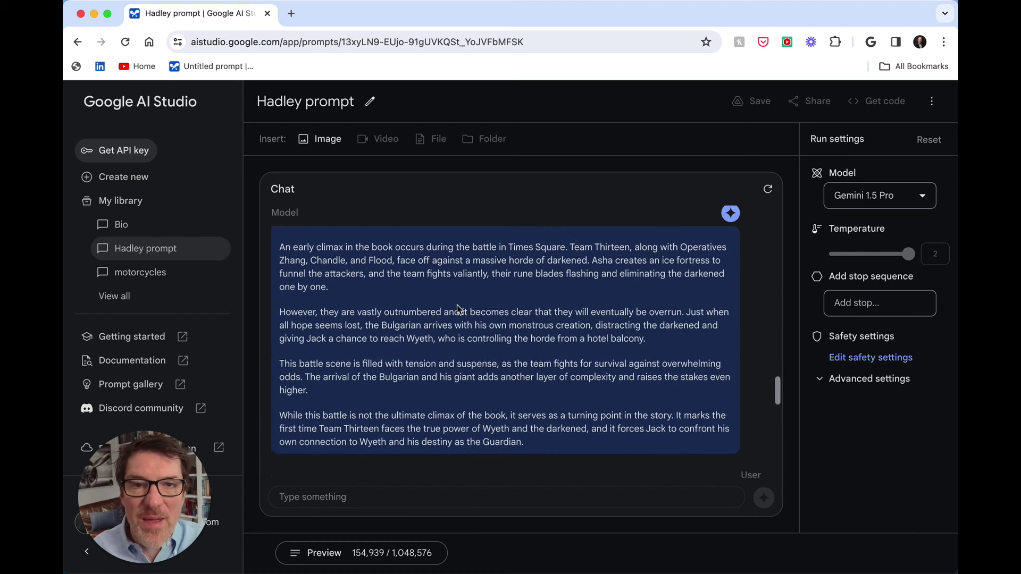
scroll(458, 305, "down", 5)
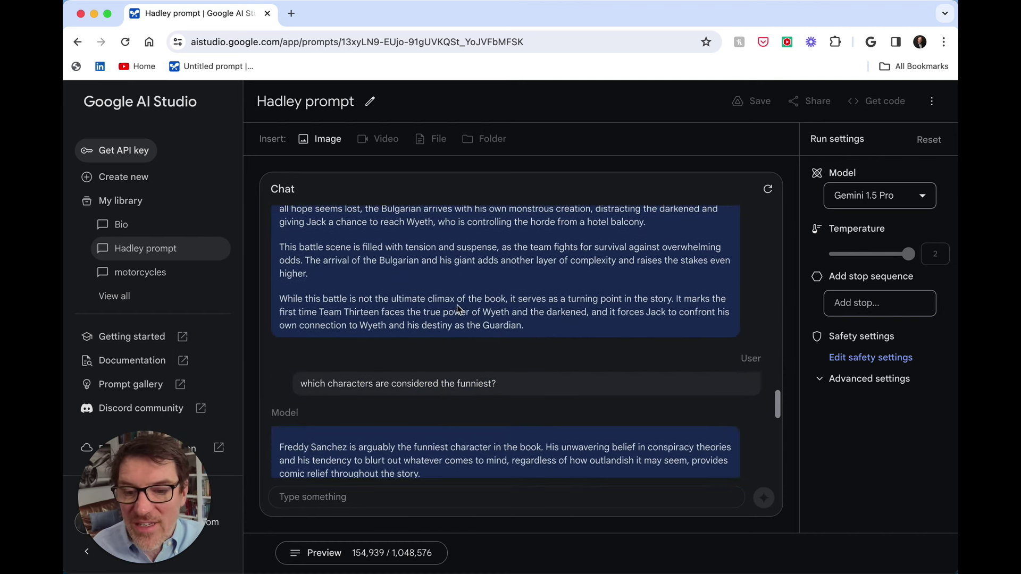
scroll(458, 307, "down", 2)
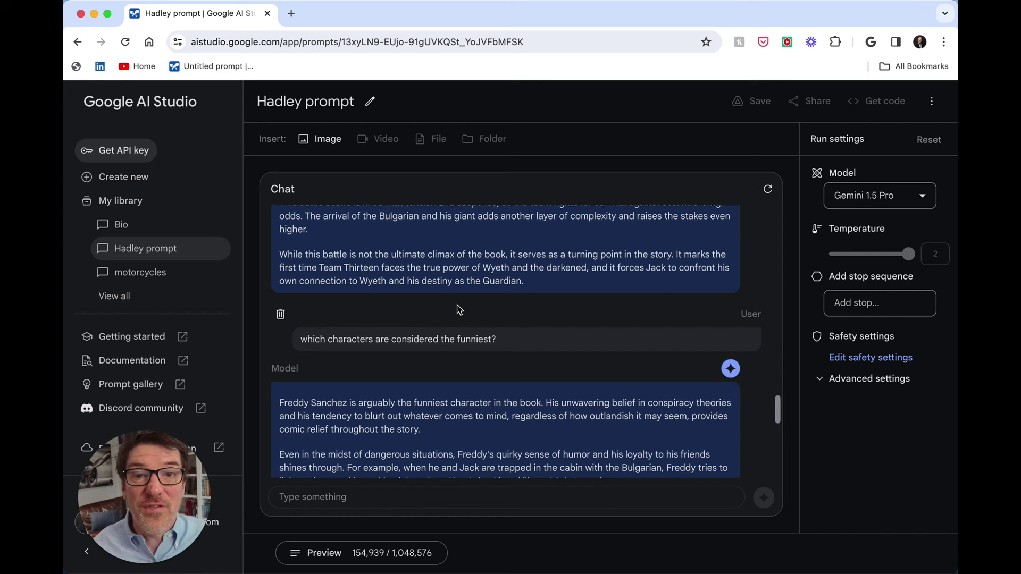
scroll(457, 306, "down", 3)
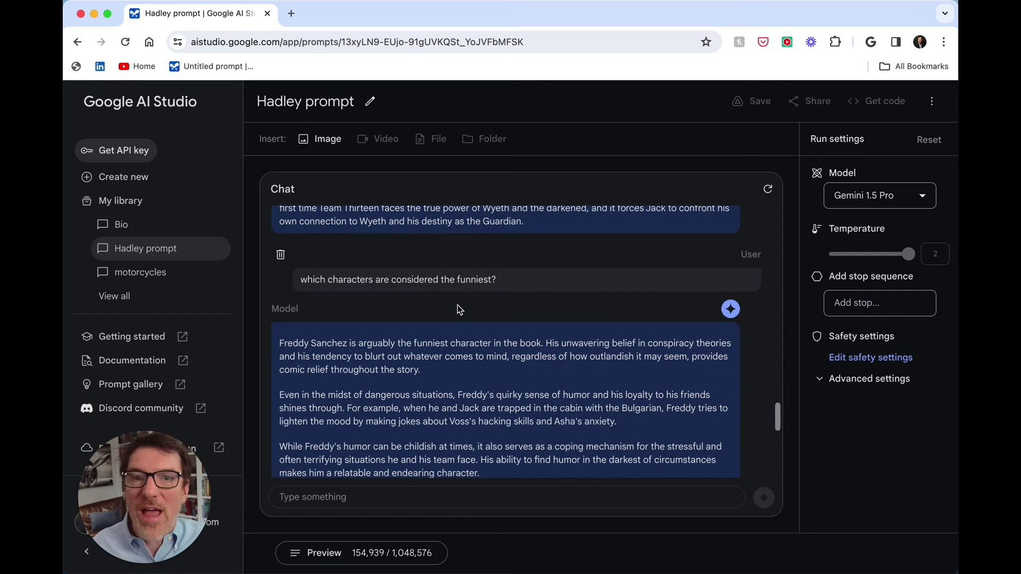
scroll(459, 310, "down", 3)
scroll(458, 307, "down", 2)
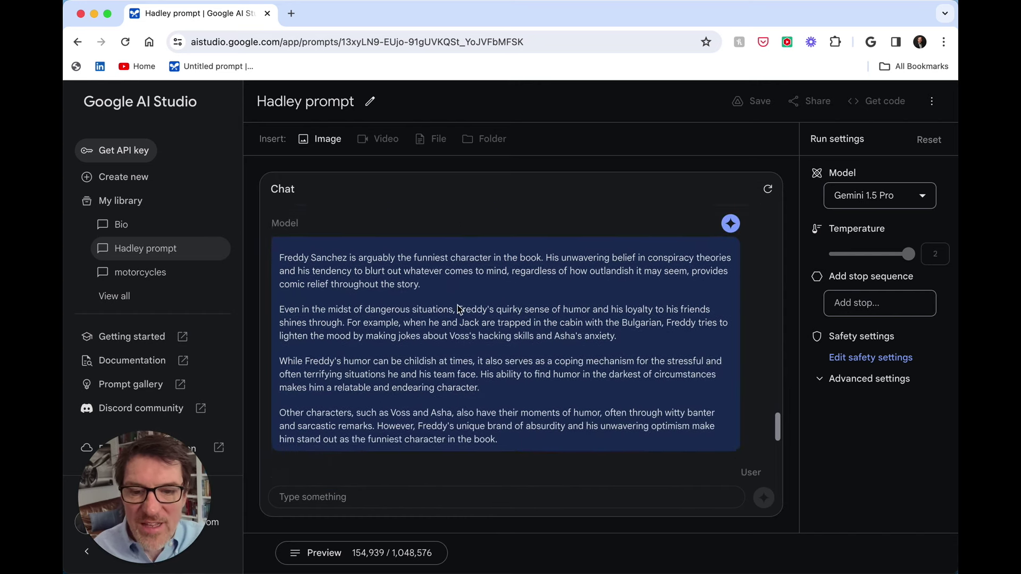
scroll(457, 307, "down", 4)
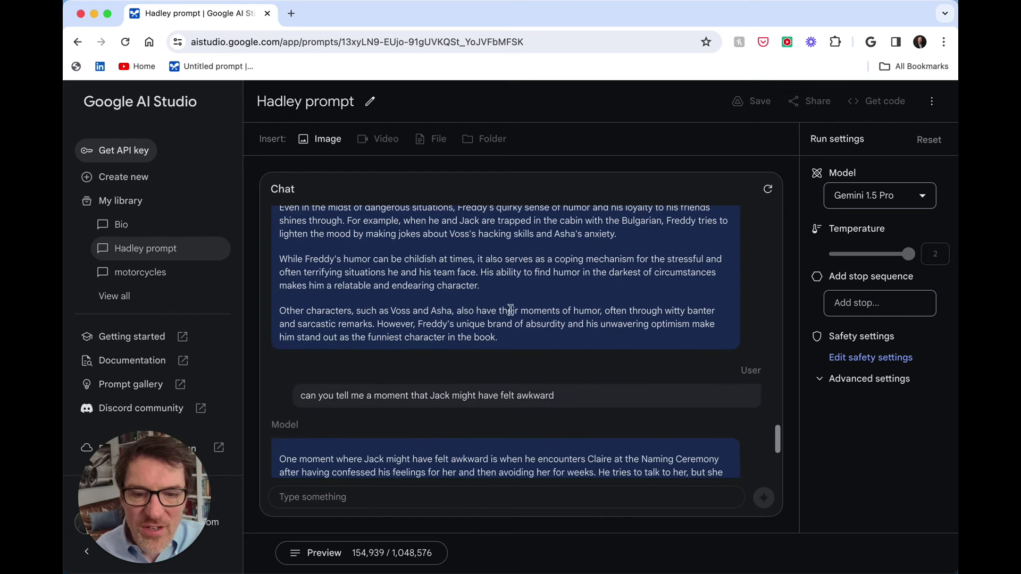
scroll(532, 304, "down", 1)
scroll(532, 304, "down", 2)
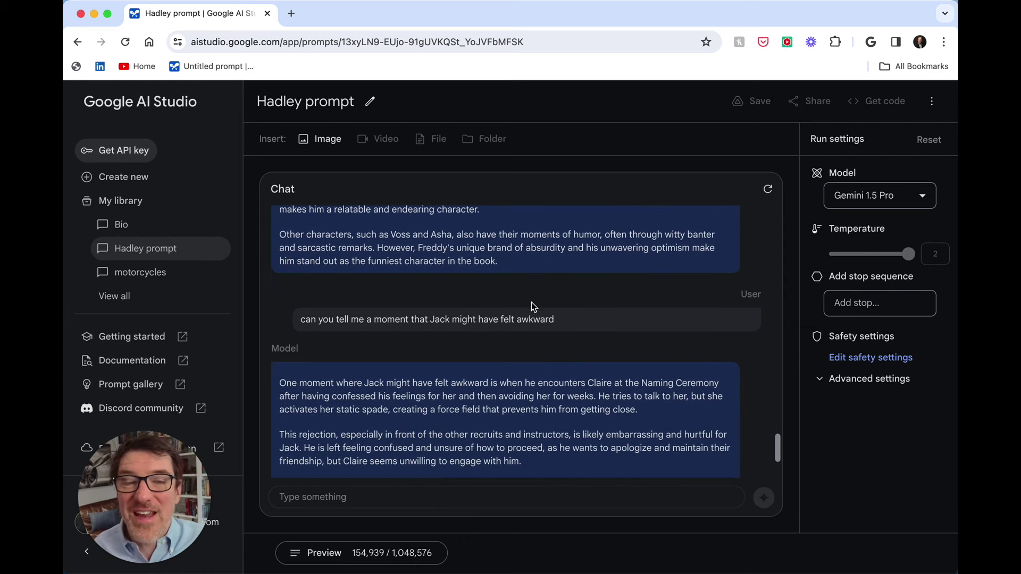
scroll(531, 302, "down", 2)
scroll(532, 304, "down", 1)
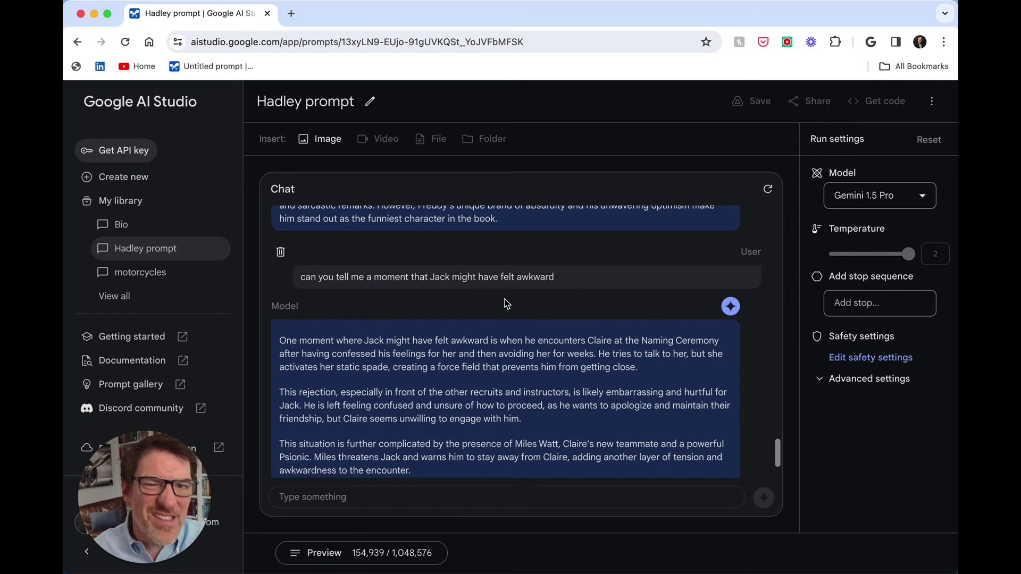
scroll(480, 294, "down", 3)
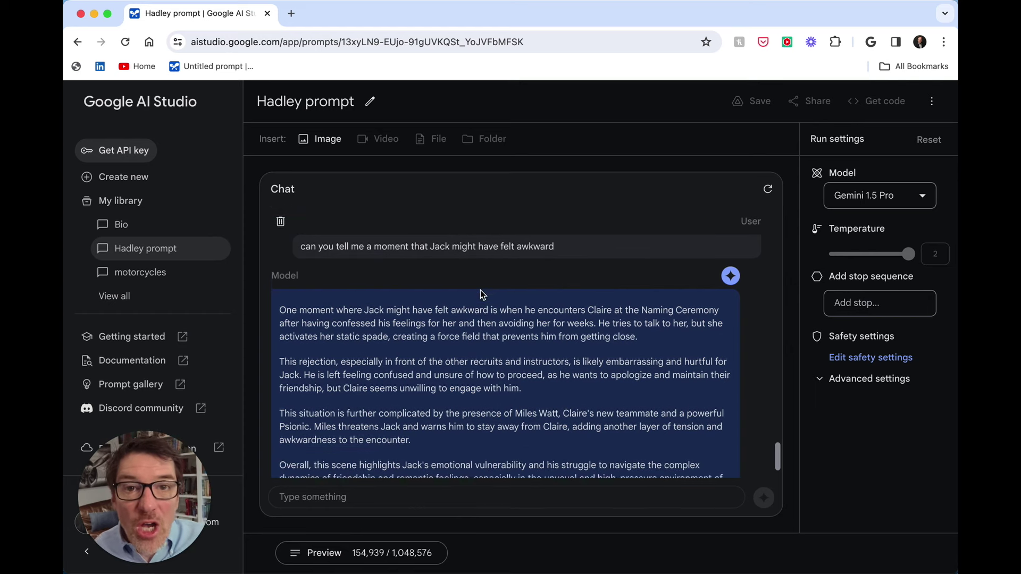
scroll(480, 293, "up", 5)
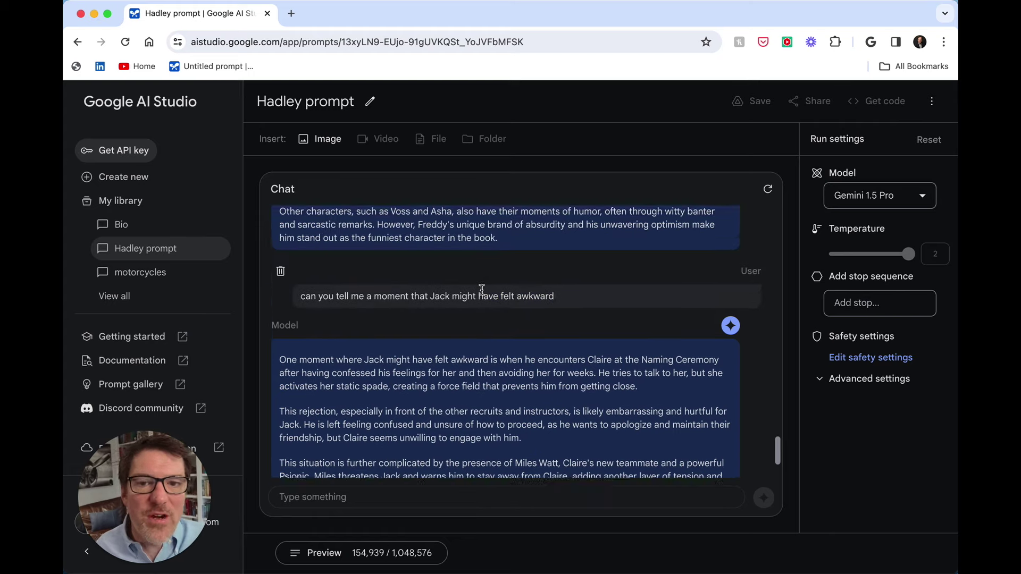
scroll(482, 290, "up", 20)
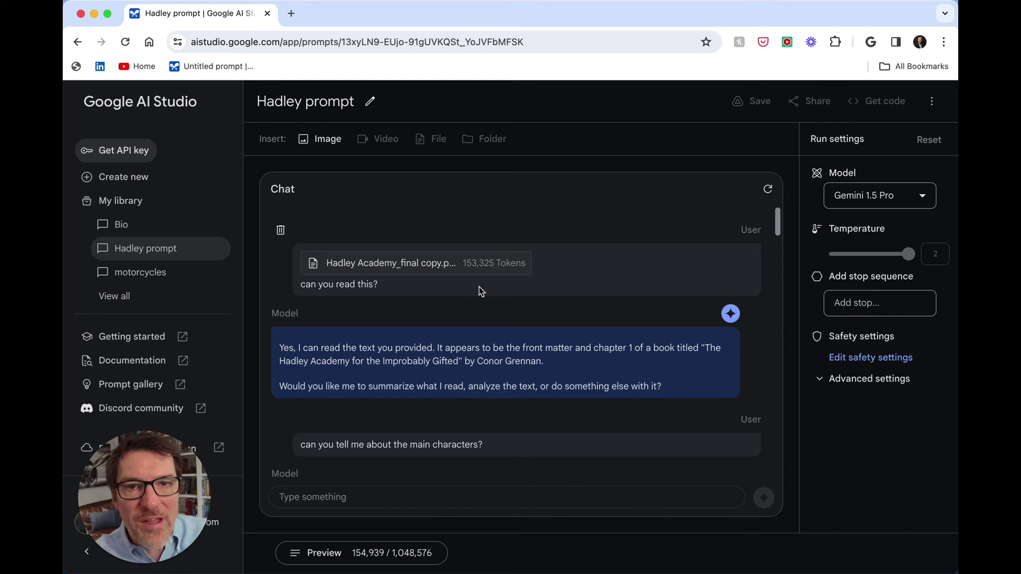
Step: Open the motorcycles chat and highlight 'Ho Chi Minh City' in Gemini's video description
left_click(147, 275)
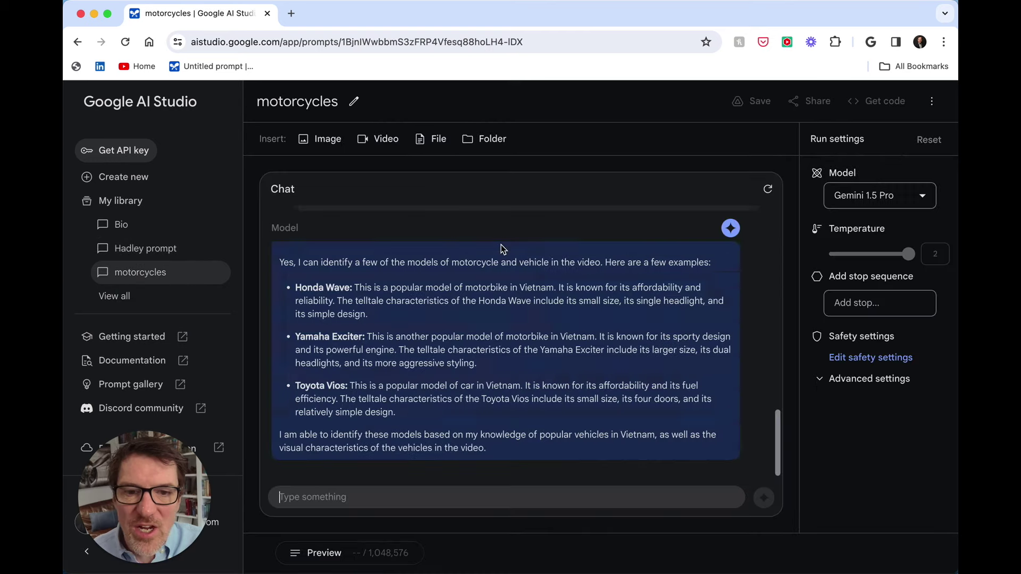
scroll(505, 239, "up", 15)
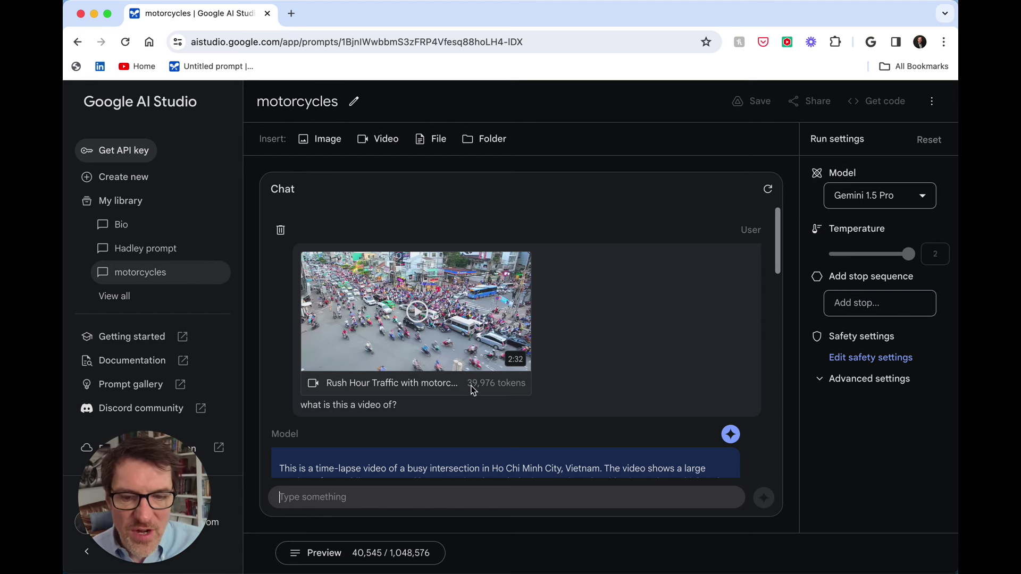
scroll(592, 362, "down", 3)
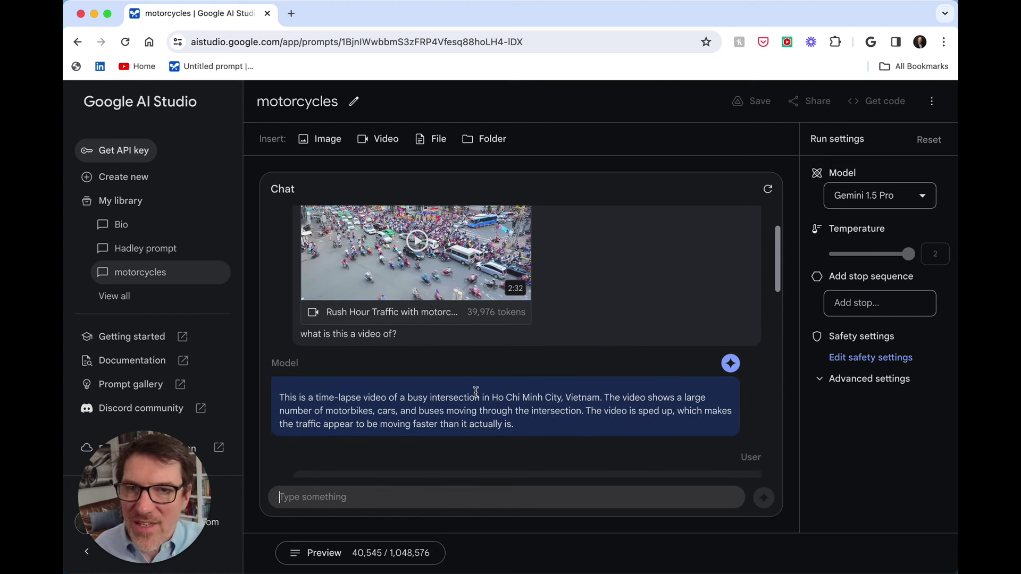
left_click_drag(499, 398, 556, 402)
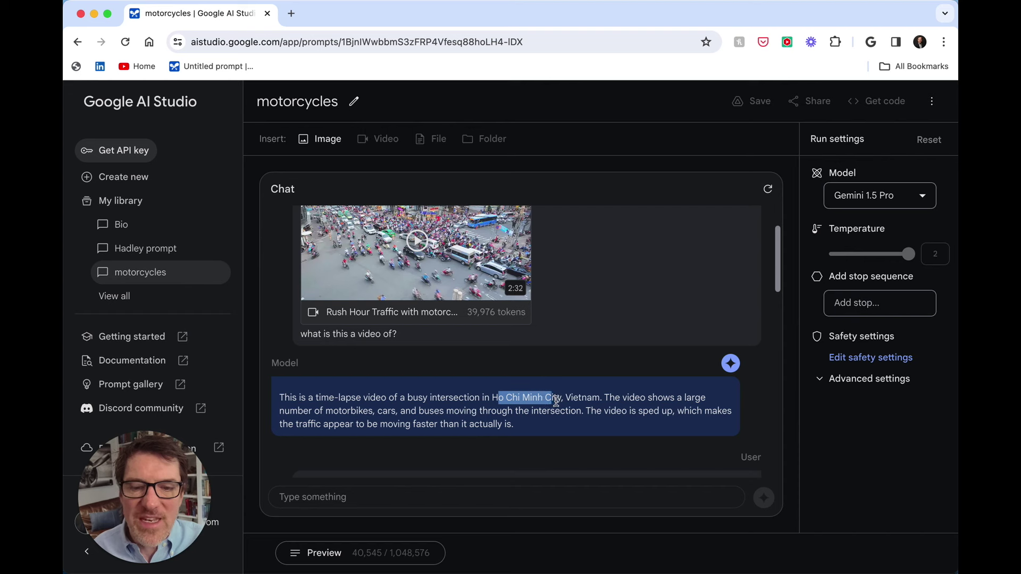
left_click(571, 318)
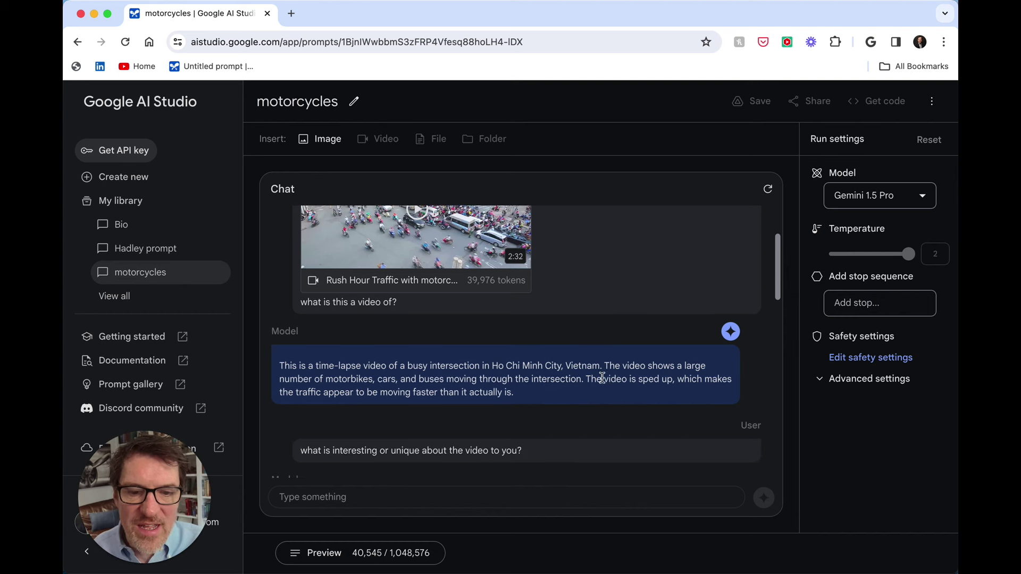
left_click_drag(597, 379, 649, 382)
left_click(649, 382)
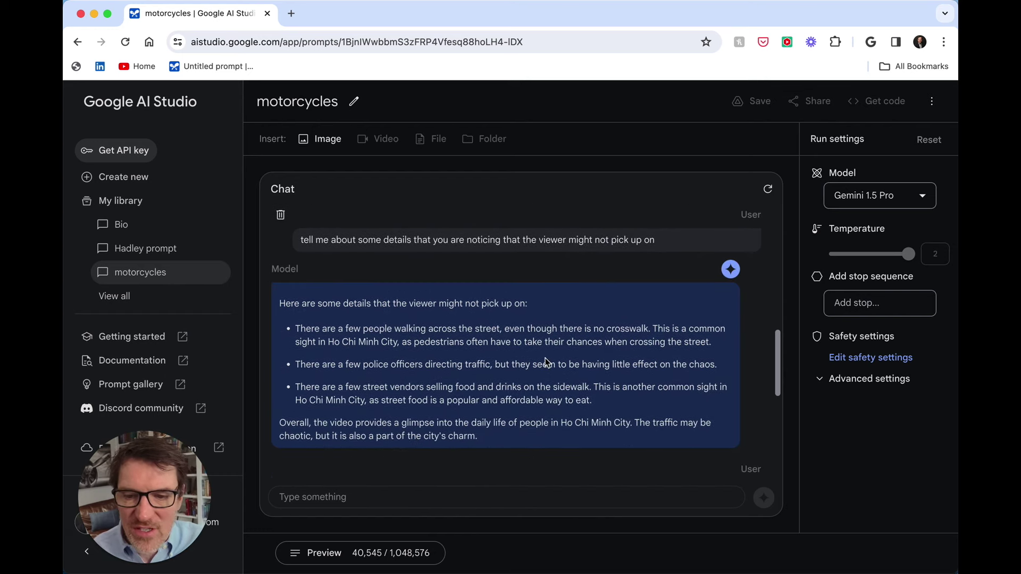
left_click_drag(344, 328, 621, 327)
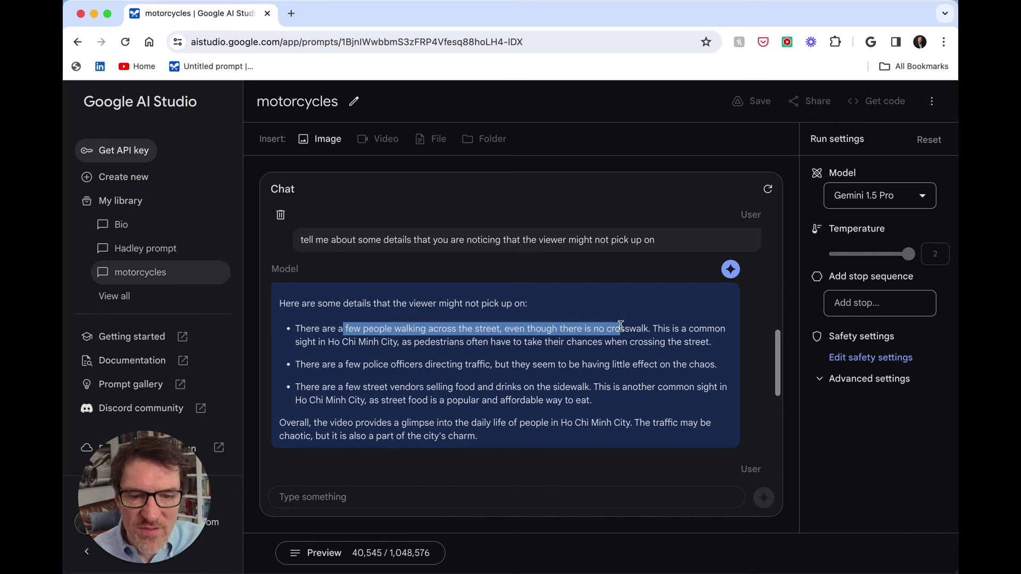
left_click_drag(431, 365, 519, 387)
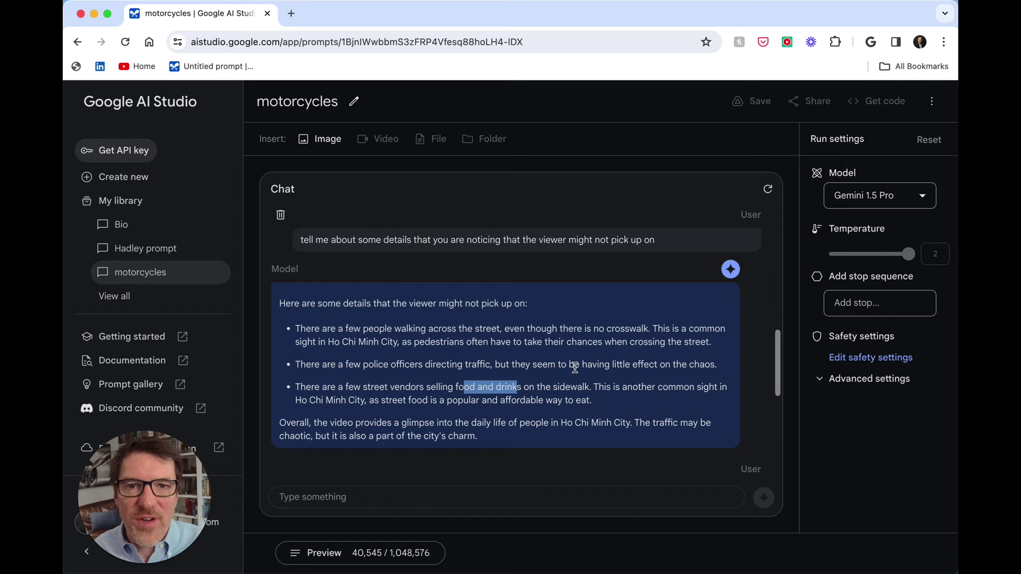
scroll(560, 359, "down", 3)
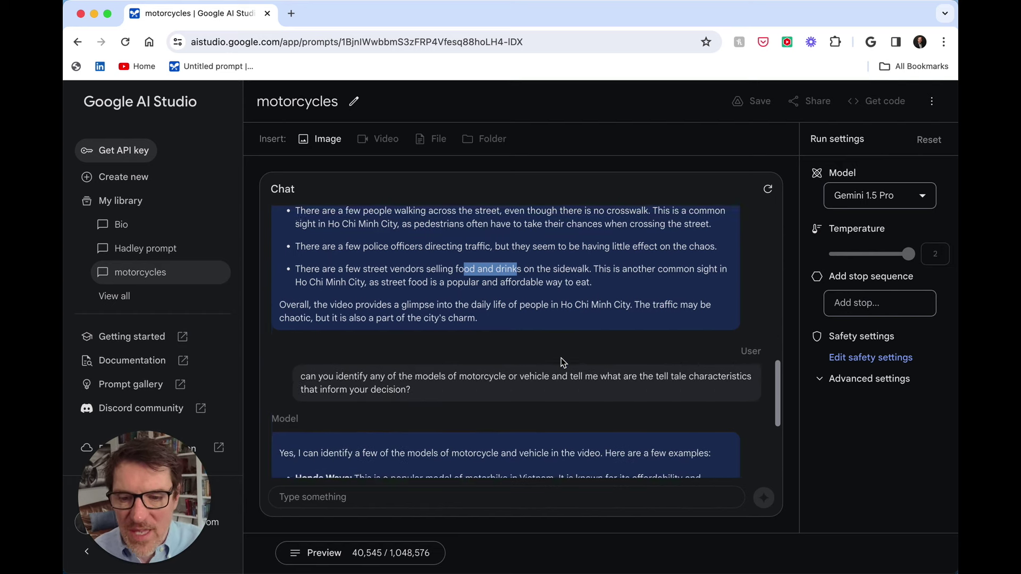
left_click_drag(373, 360, 616, 358)
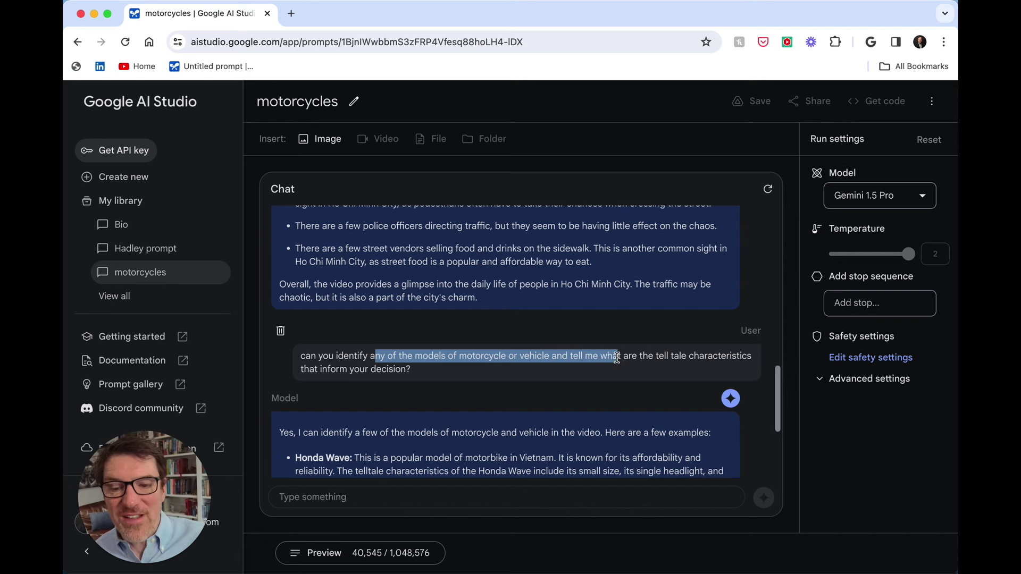
left_click(520, 387)
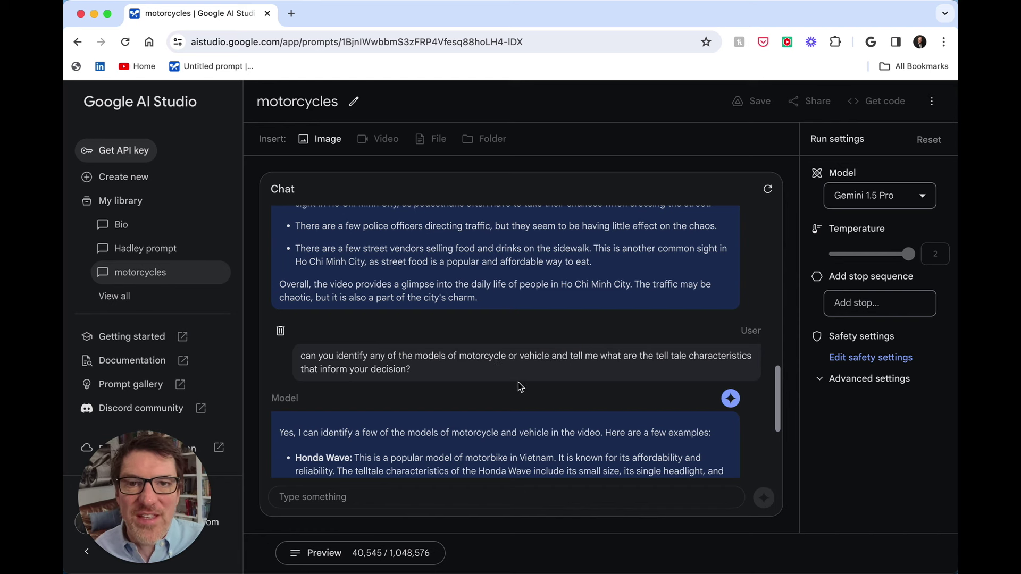
scroll(518, 383, "down", 3)
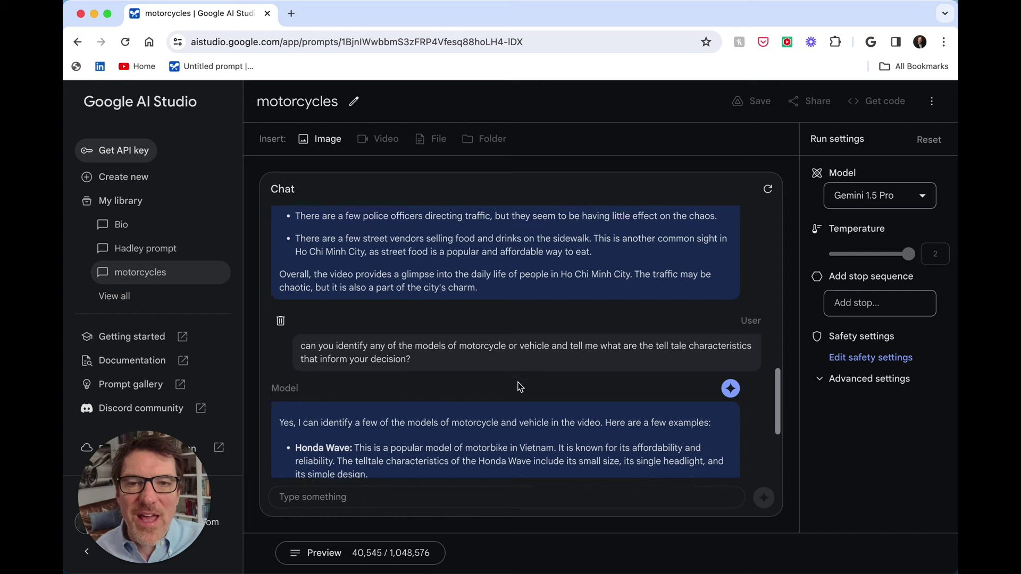
scroll(518, 381, "down", 2)
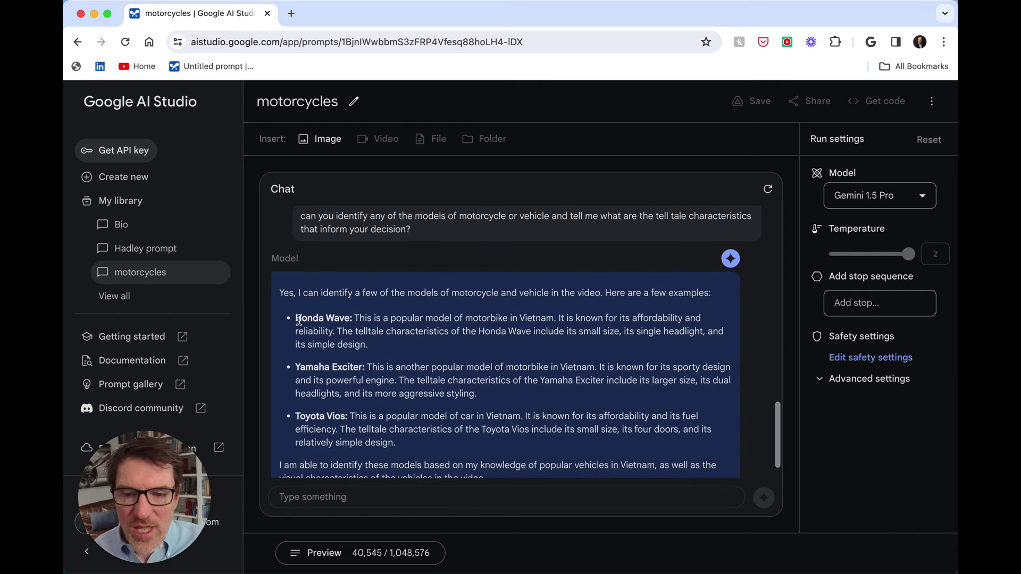
left_click_drag(407, 321, 554, 323)
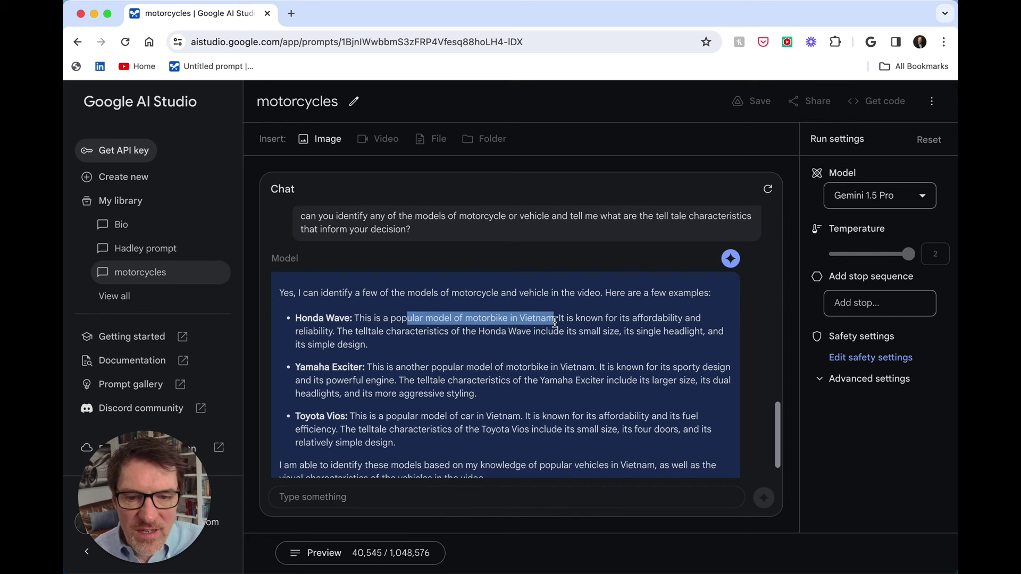
left_click_drag(430, 332, 616, 331)
scroll(343, 346, "down", 1)
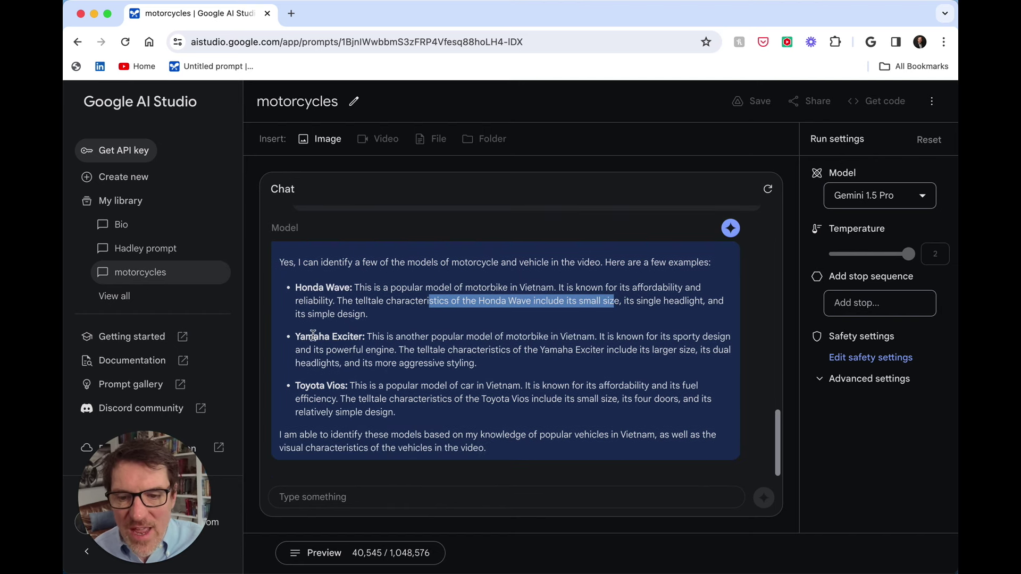
left_click_drag(313, 334, 347, 337)
left_click_drag(311, 386, 332, 386)
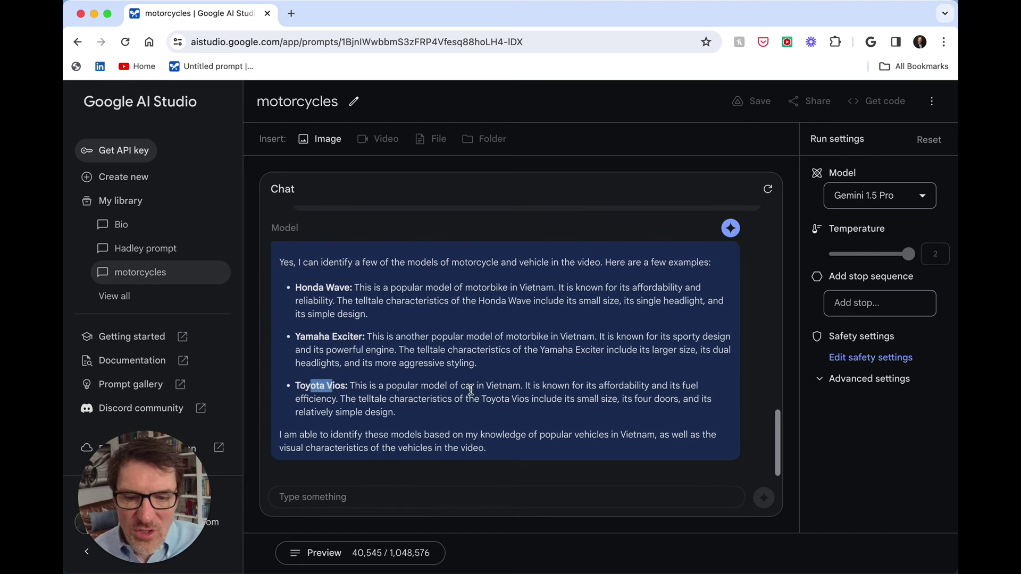
left_click_drag(371, 413, 349, 413)
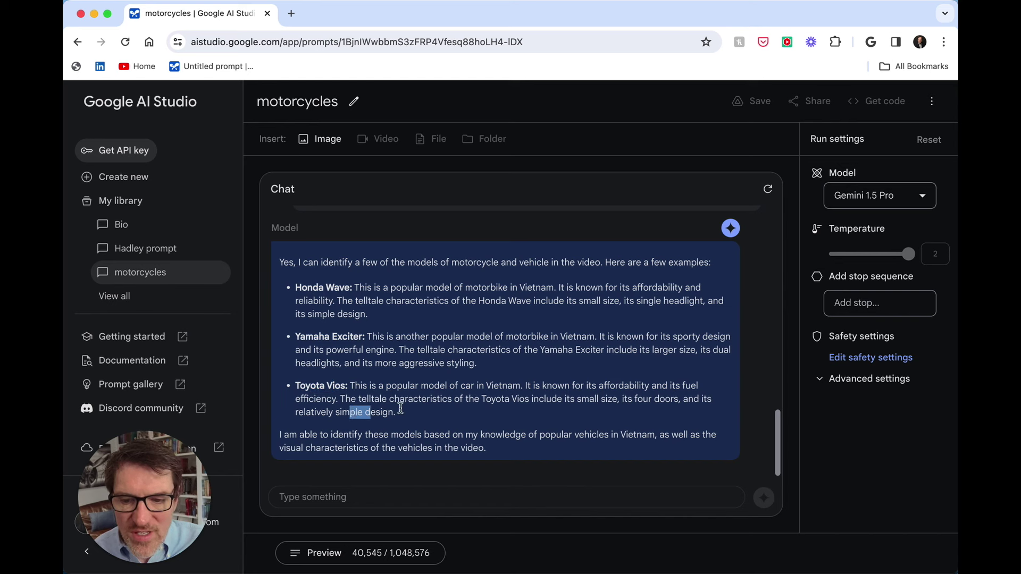
left_click(468, 364)
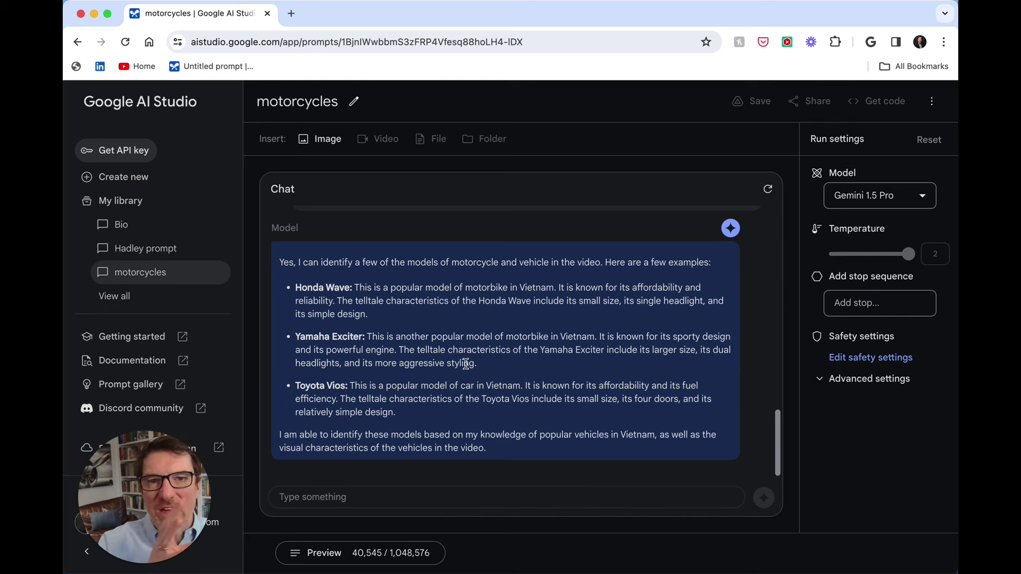
Step: Ask Gemini 'do you see any animals in the video?' in the chat input
left_click(420, 492)
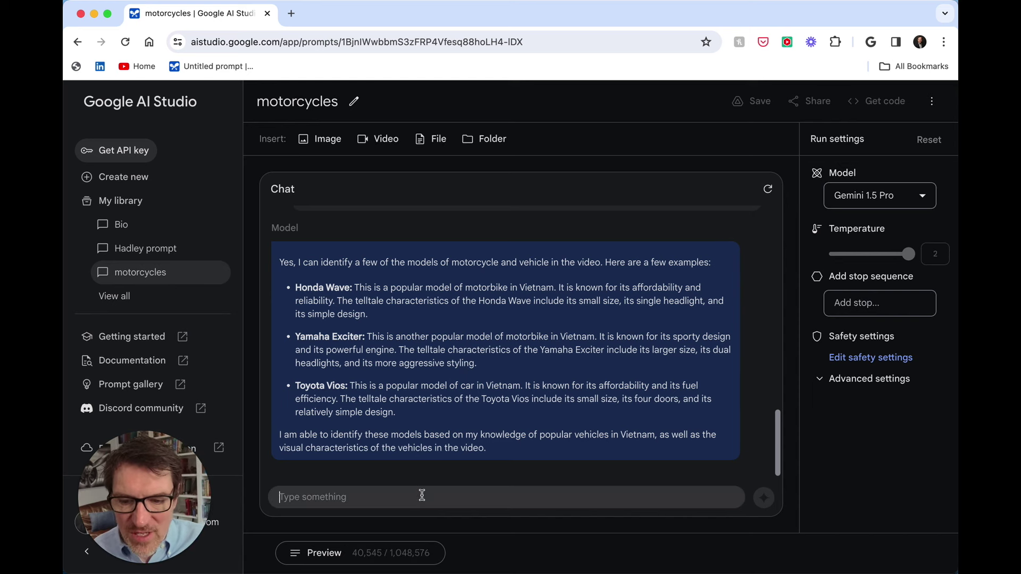
type("do you s")
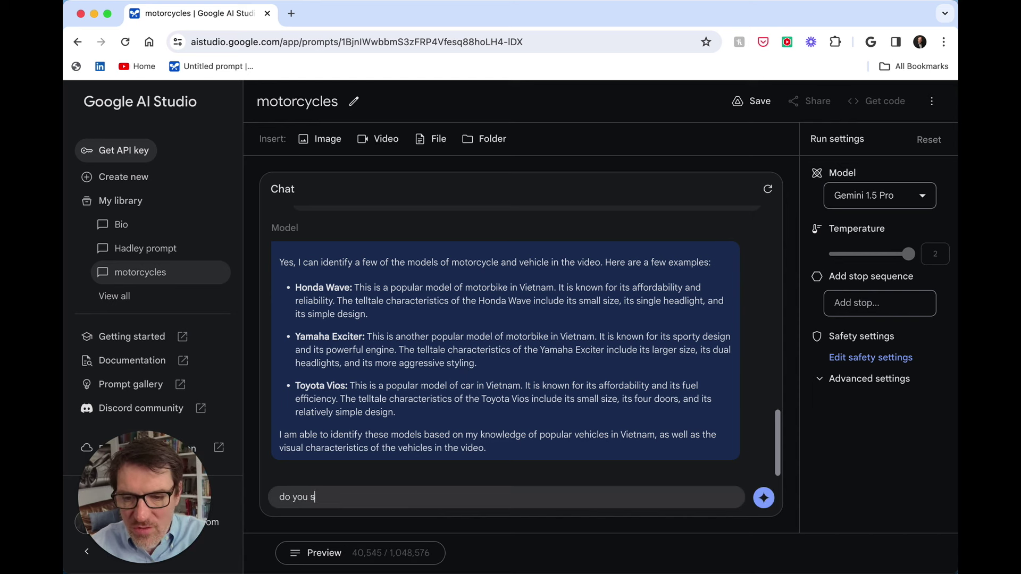
type("ee any anima")
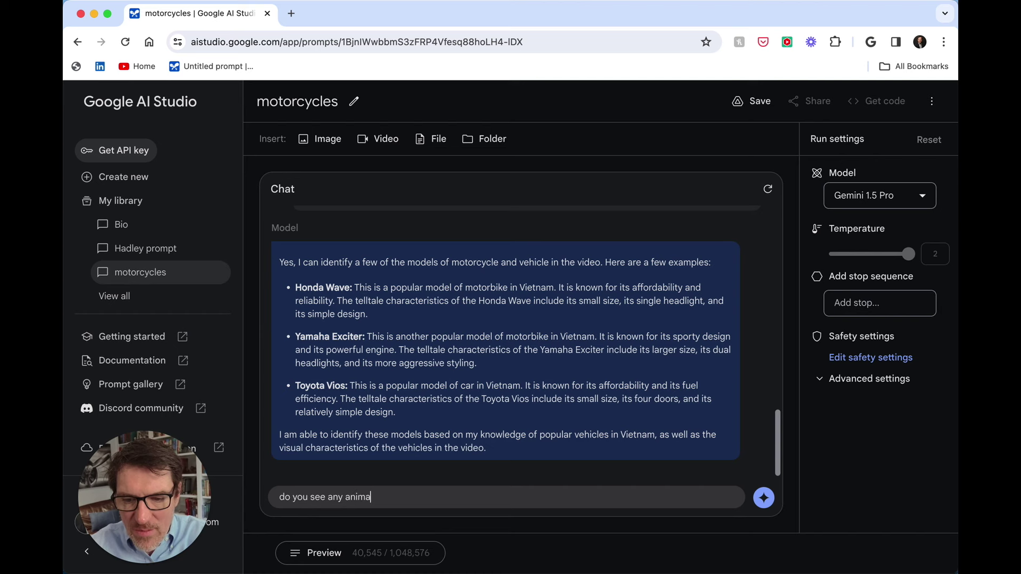
type("ls in the video?")
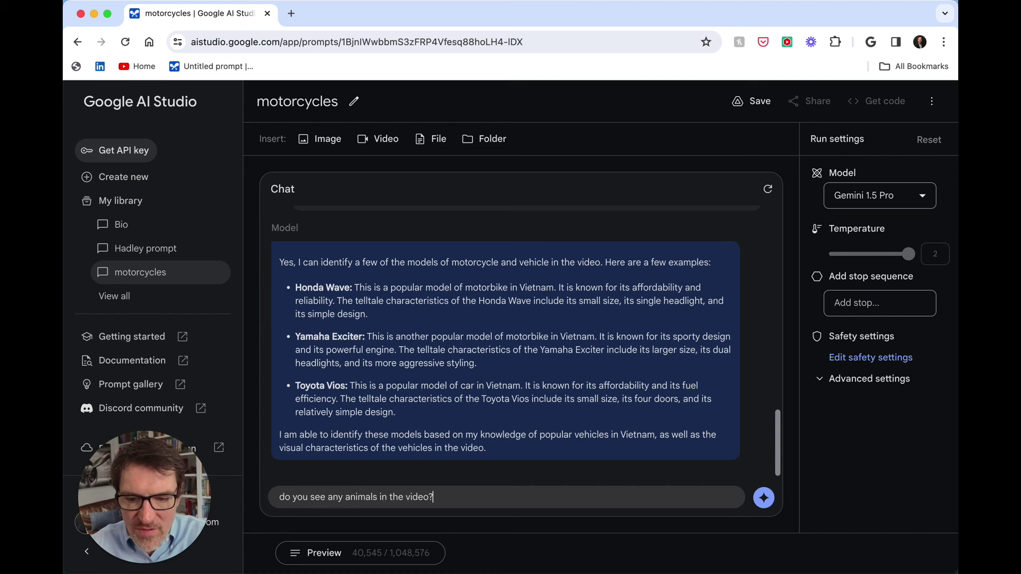
key("Return")
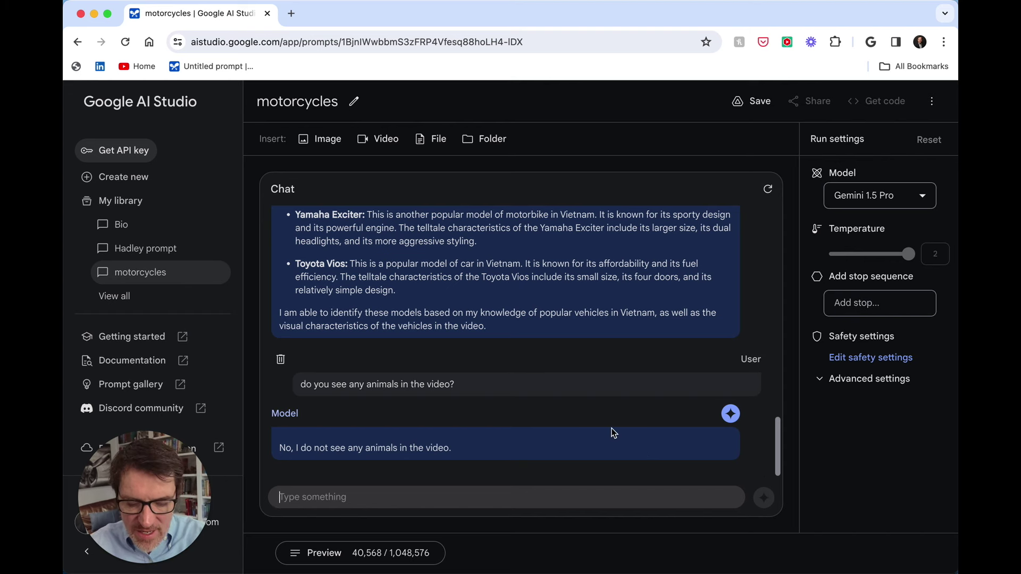
Step: Send 'how many motorcyyles do you count?' and get Gemini's estimate of roughly 150
type("how many")
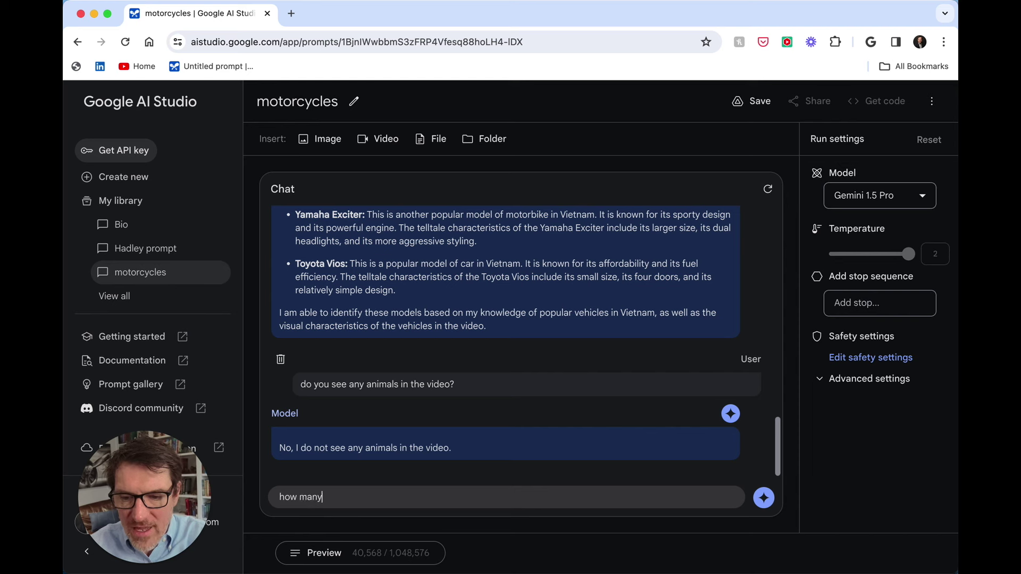
type(" motorcyy")
type("les do ")
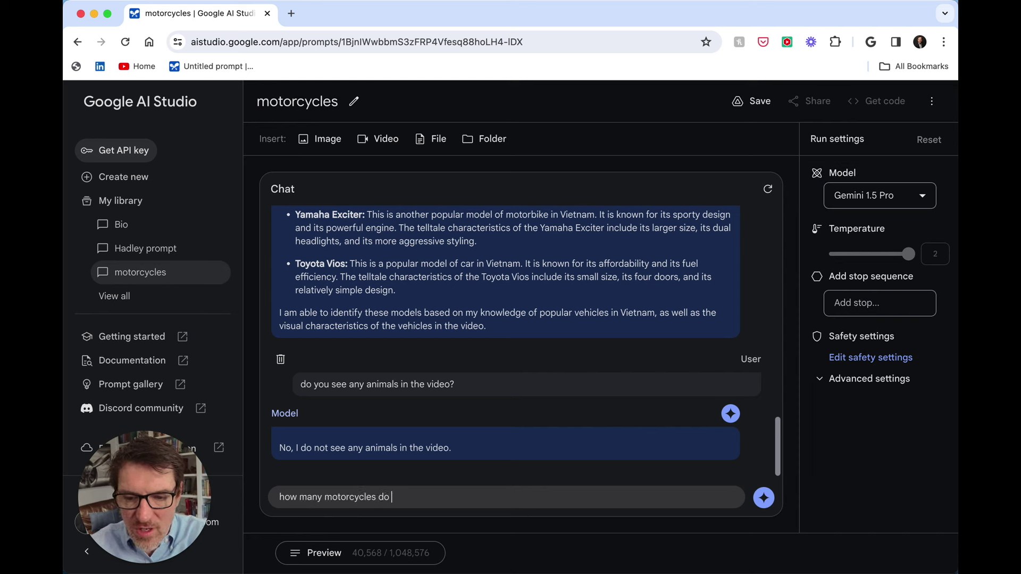
type("you count?")
key("Return")
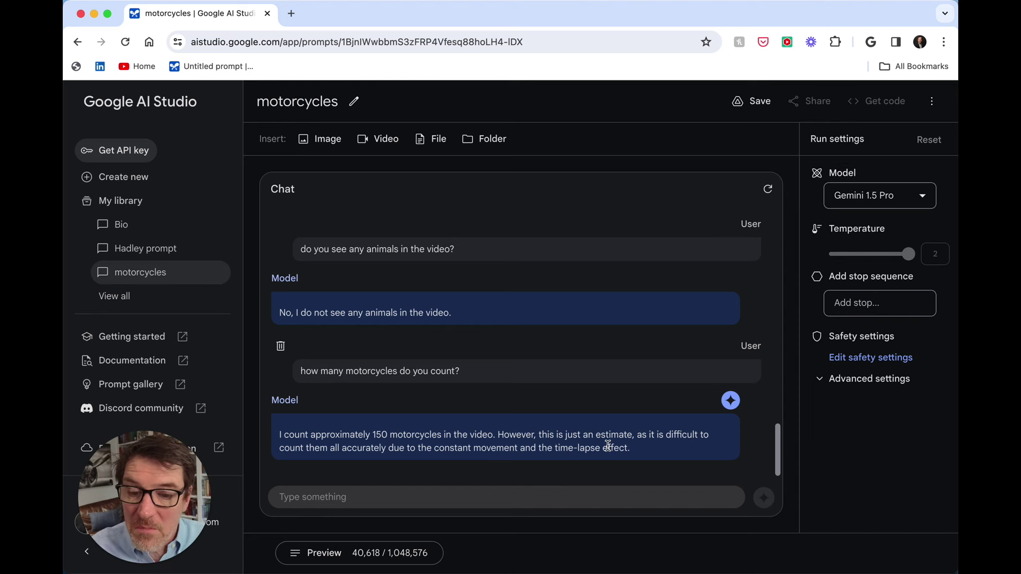
left_click(613, 308)
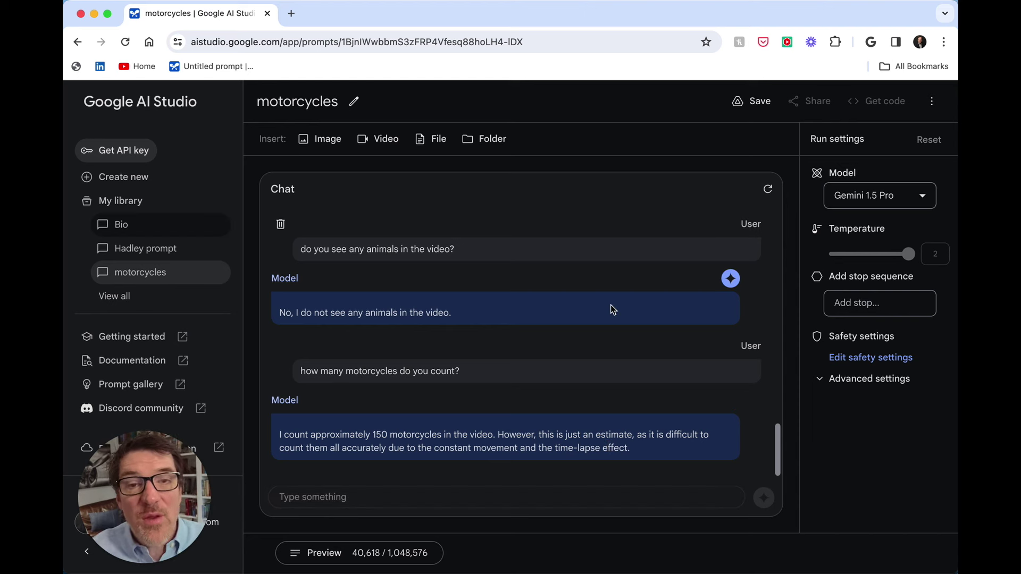